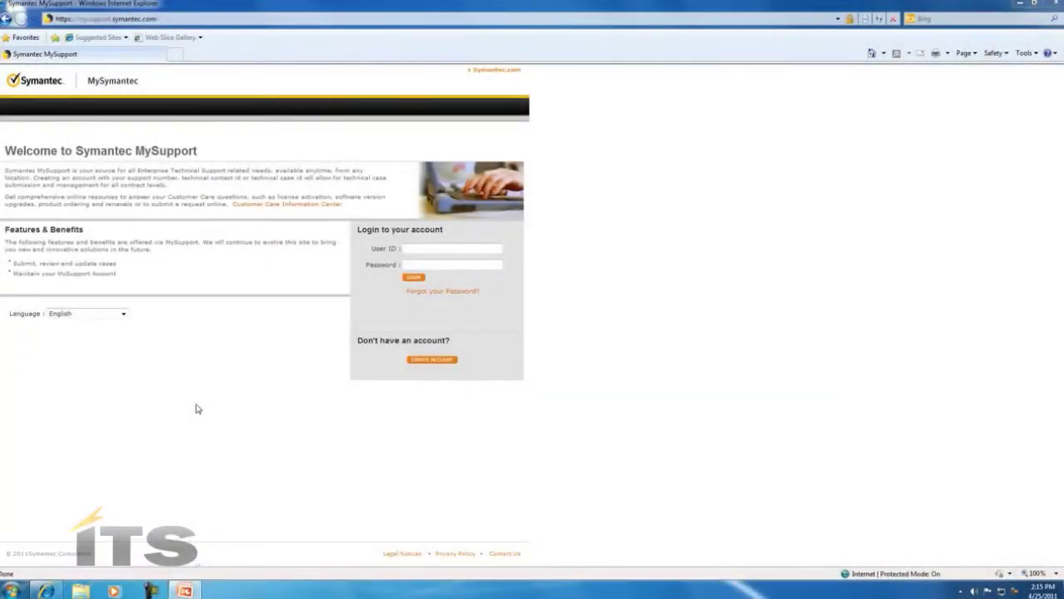
Sign in to Symantec MySupport with the account's user ID and password.
click(449, 248)
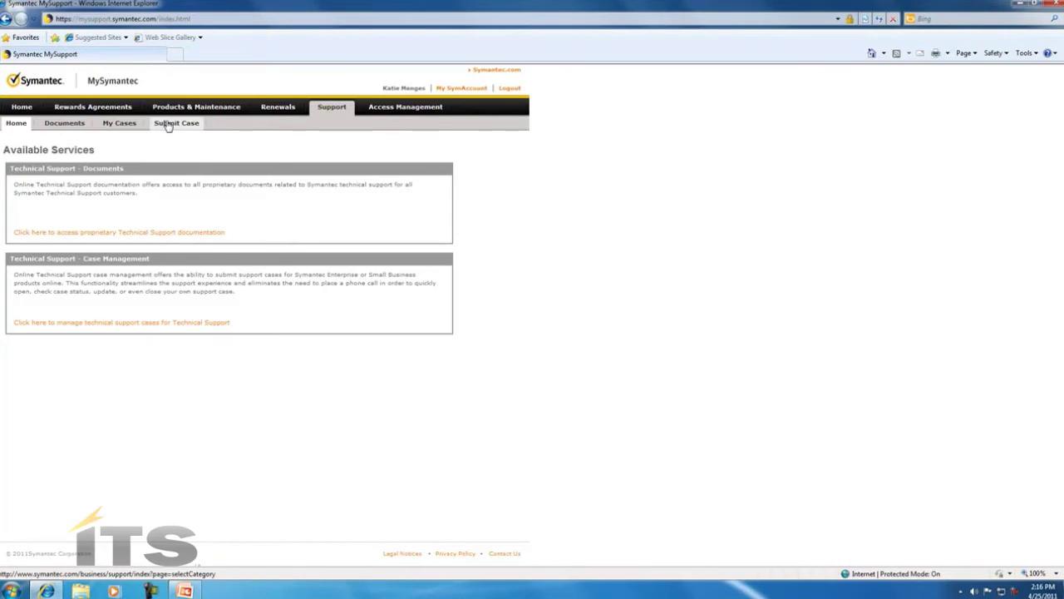
Start a new case under Submit Case with Troubleshooting as the category, then continue.
click(169, 129)
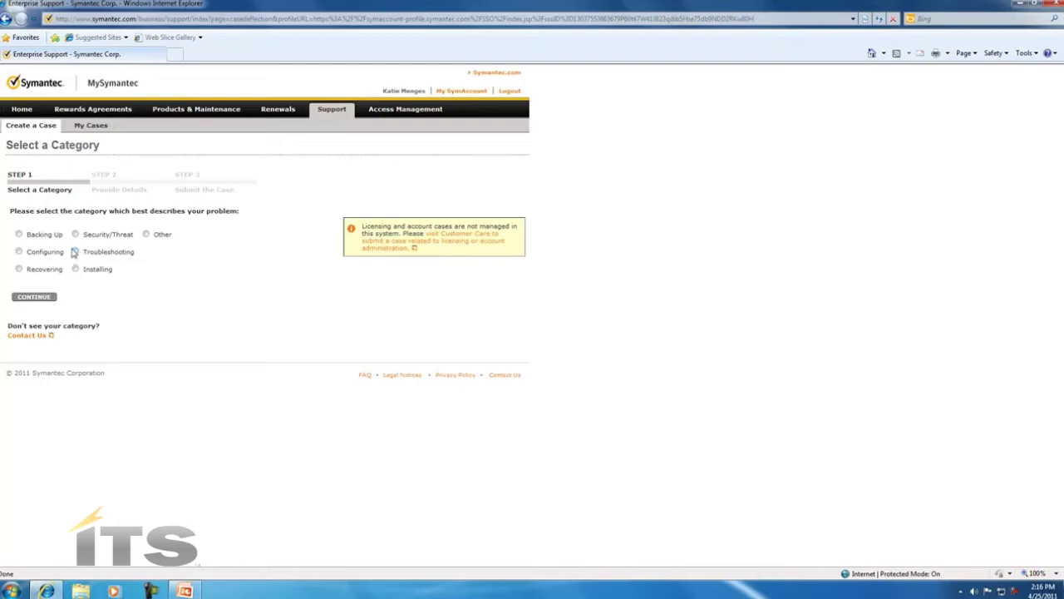
click(75, 251)
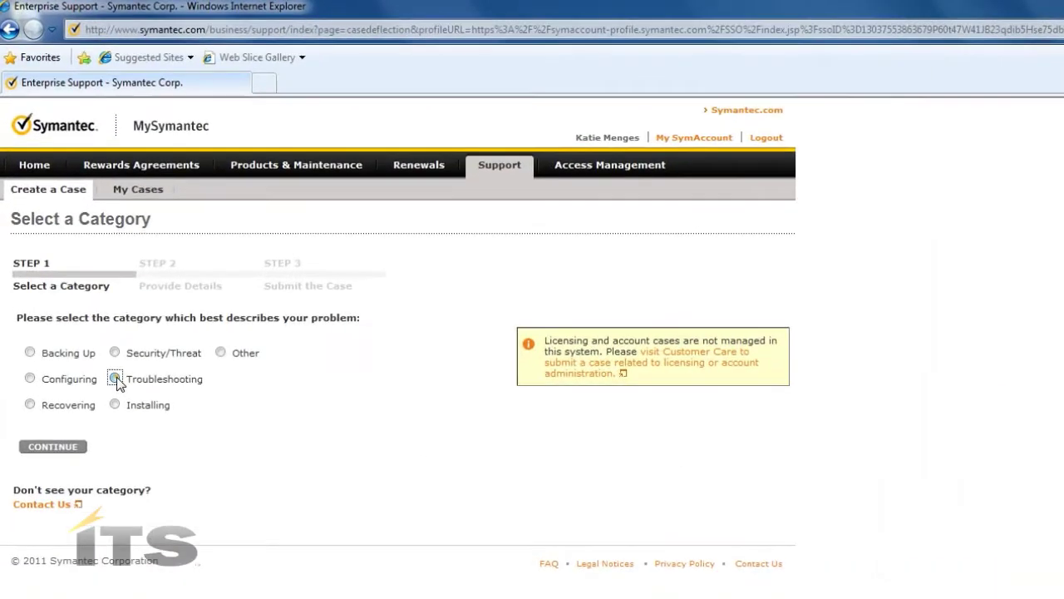
click(115, 379)
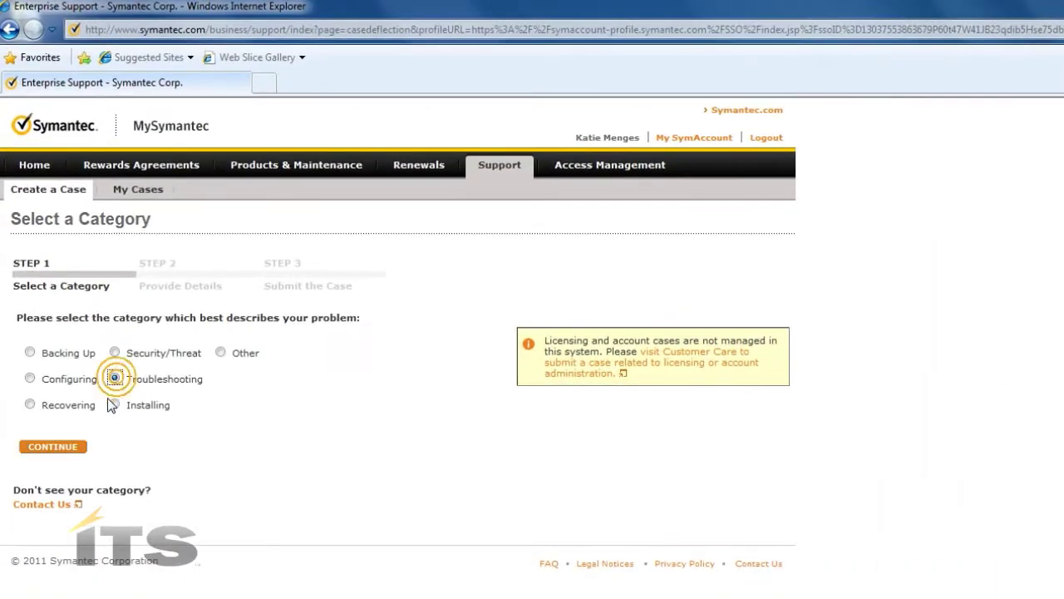
click(61, 452)
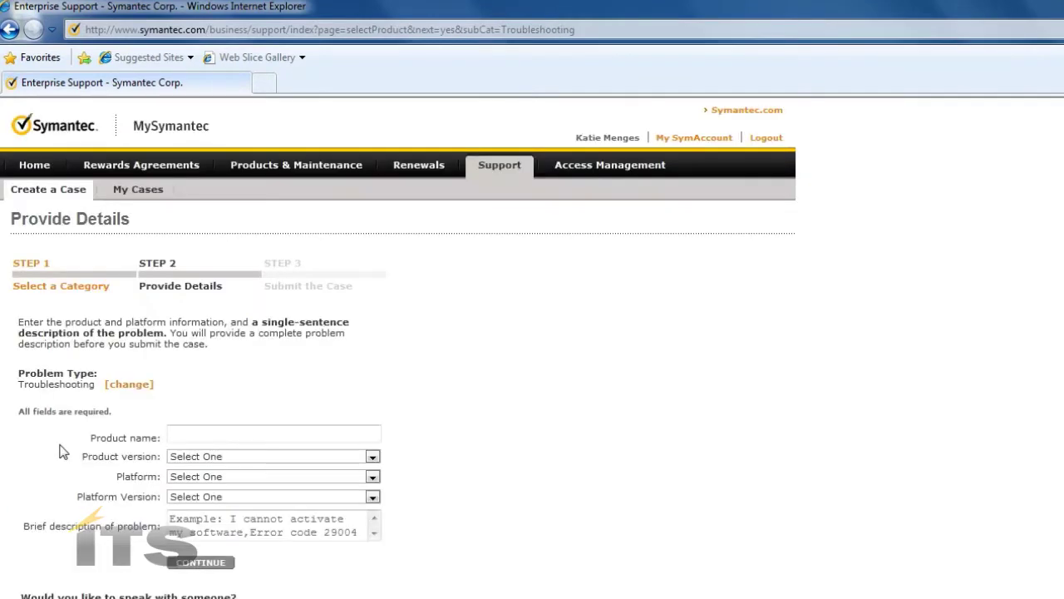
Choose Management Platform as the product, found by typing 'manage', with version 7.1.
click(198, 432)
text(manage)
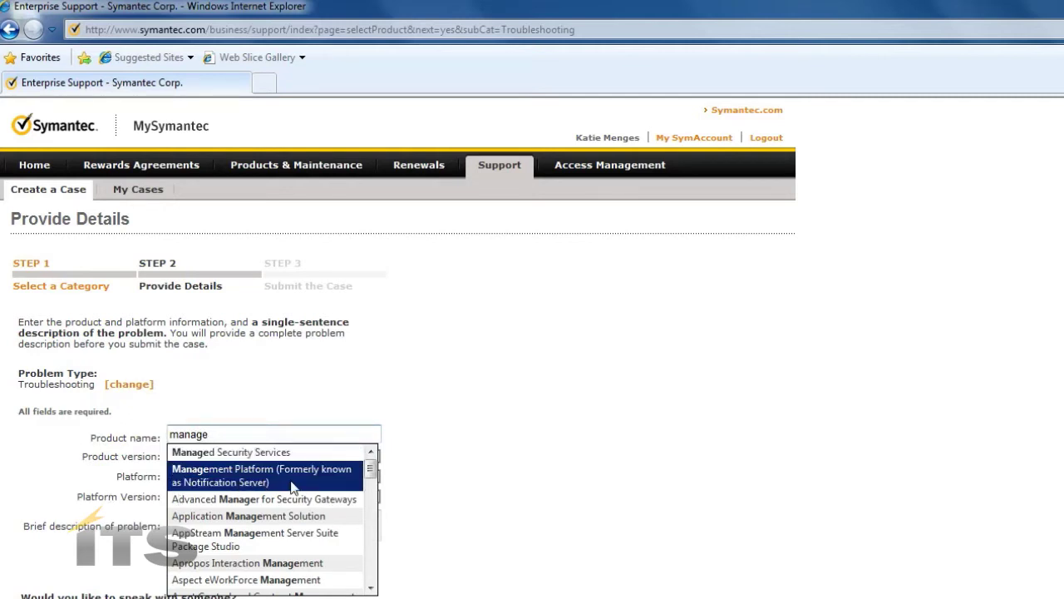
click(292, 487)
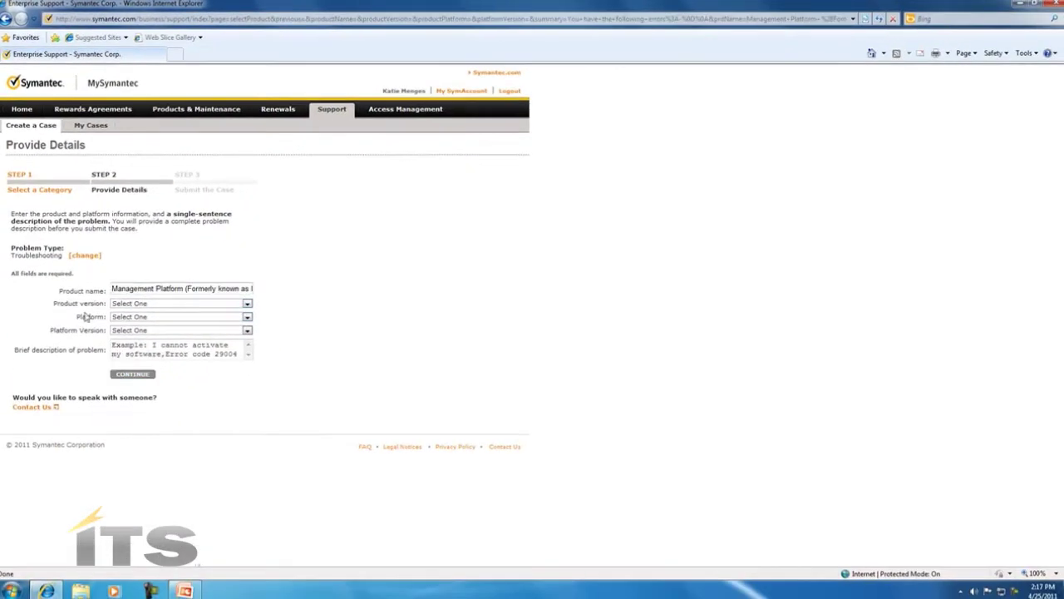
click(247, 305)
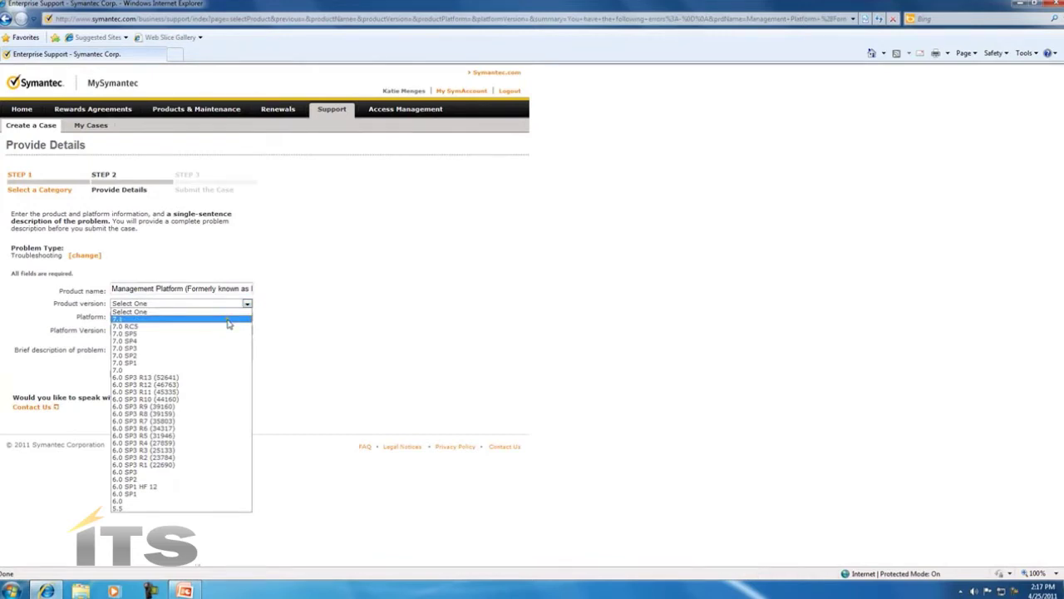
click(229, 321)
Set the platform to Windows Server 2008 R2, version Standard (x64-64bit).
click(247, 319)
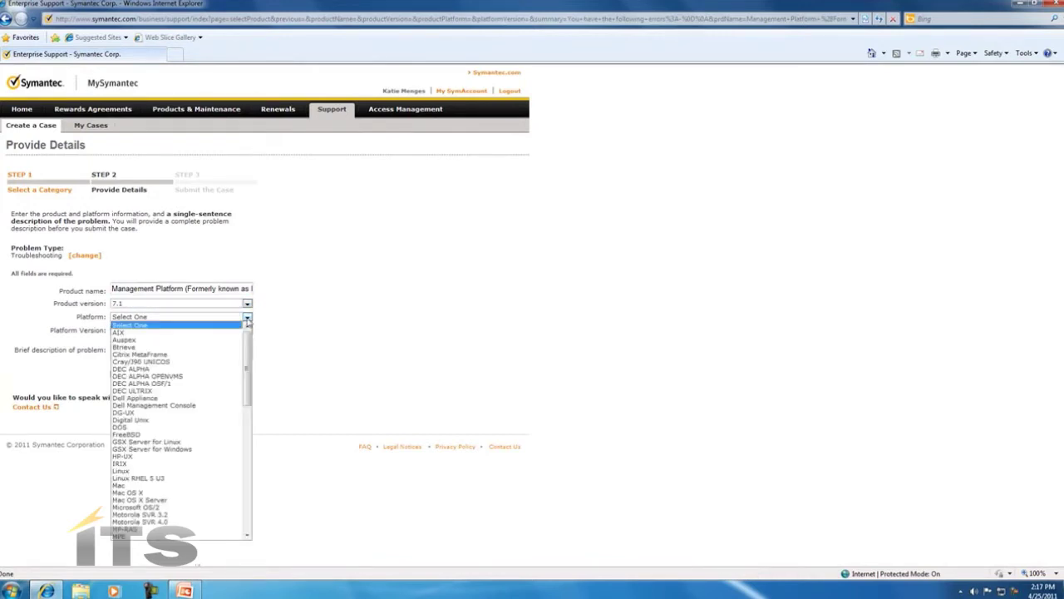
scroll(208, 498, down, 15)
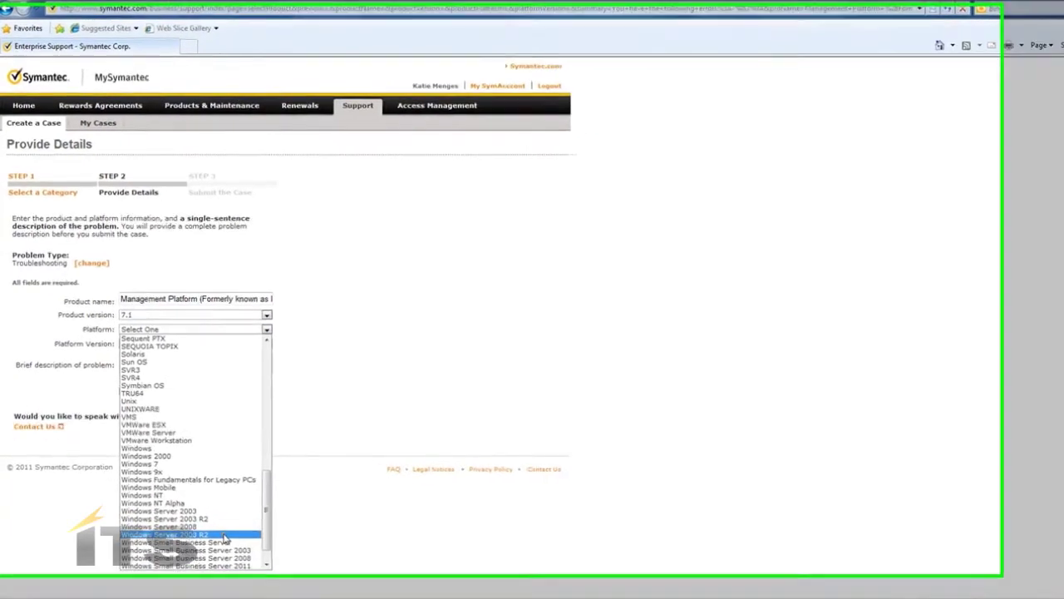
click(207, 507)
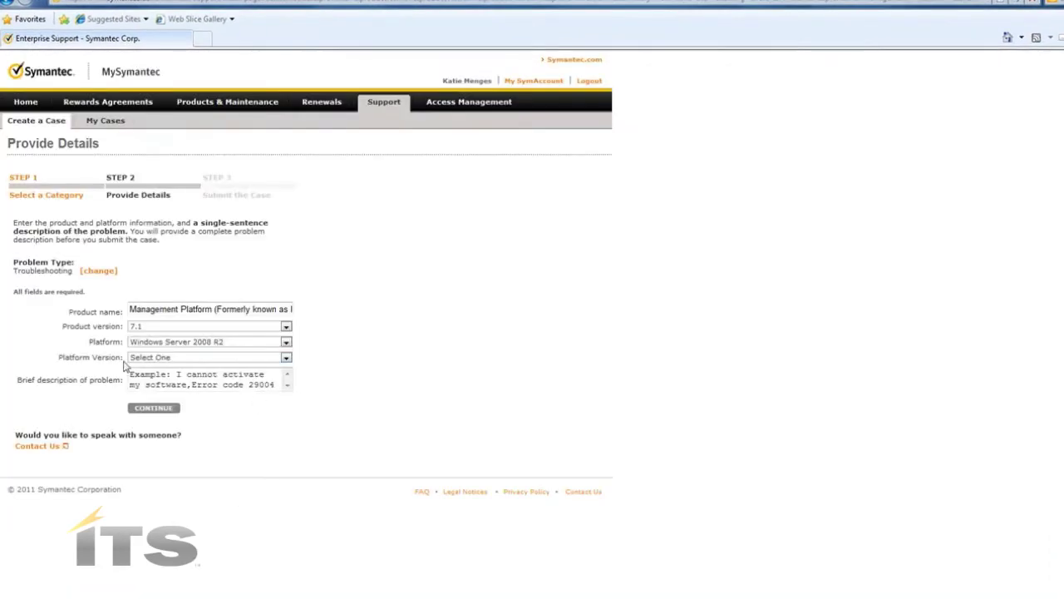
click(285, 359)
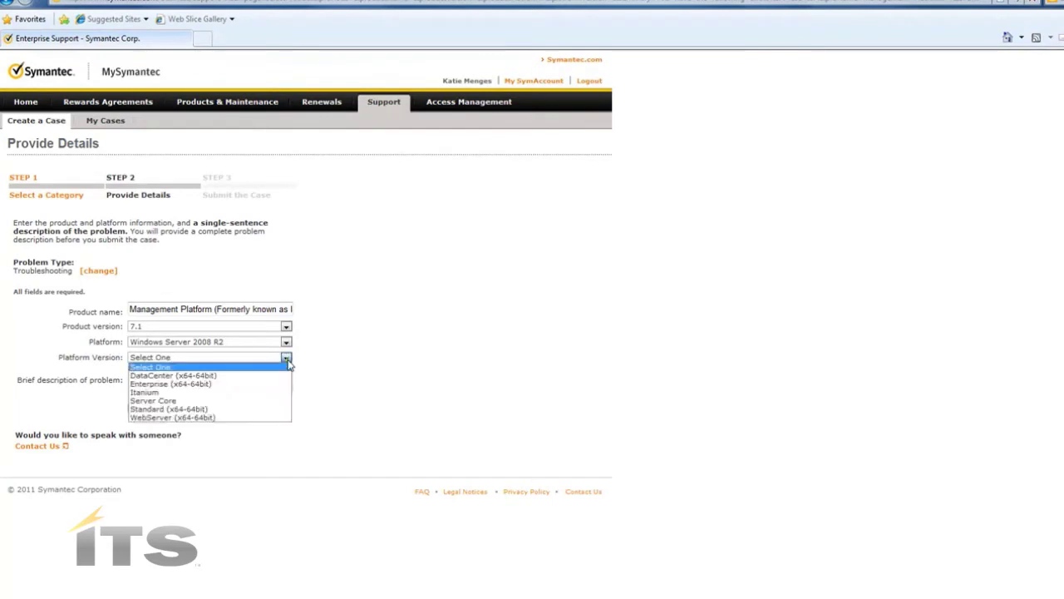
click(252, 409)
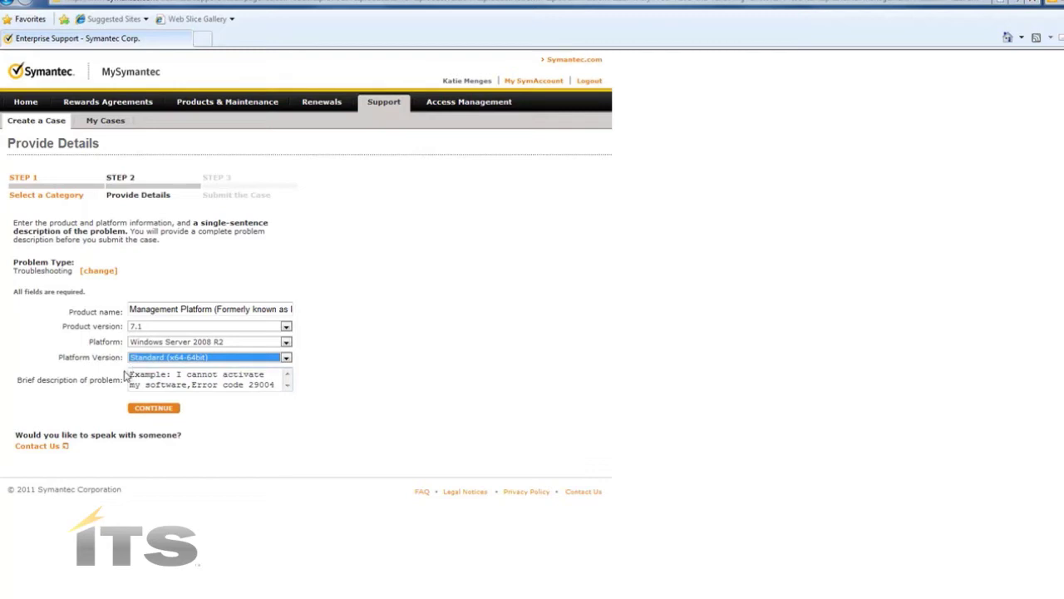
Enter the brief description 'Notification Server will not load.' and continue.
click(244, 379)
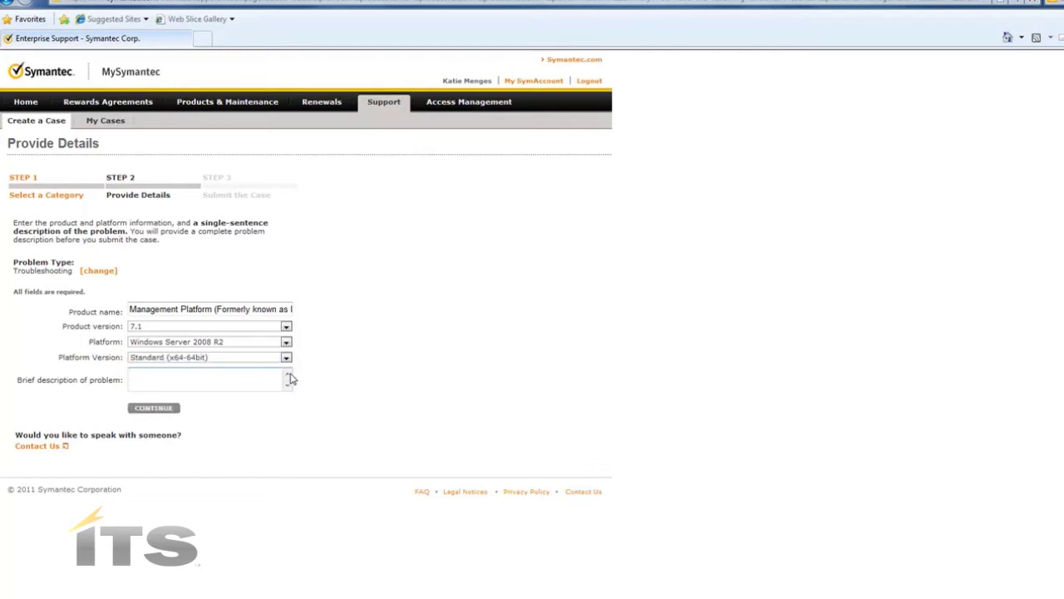
text(Notification Server will not load)
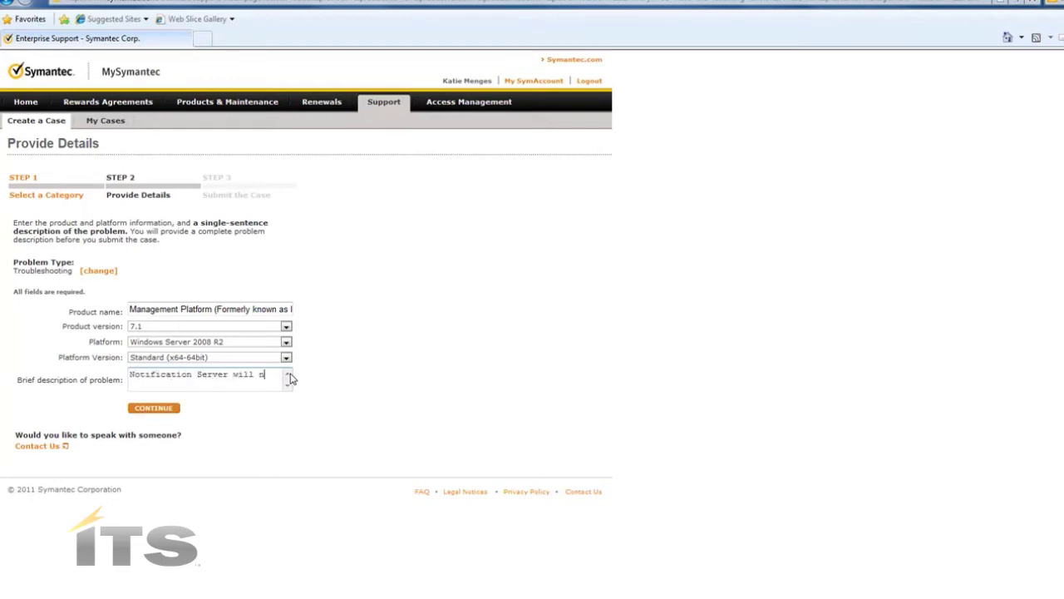
text(.)
click(154, 408)
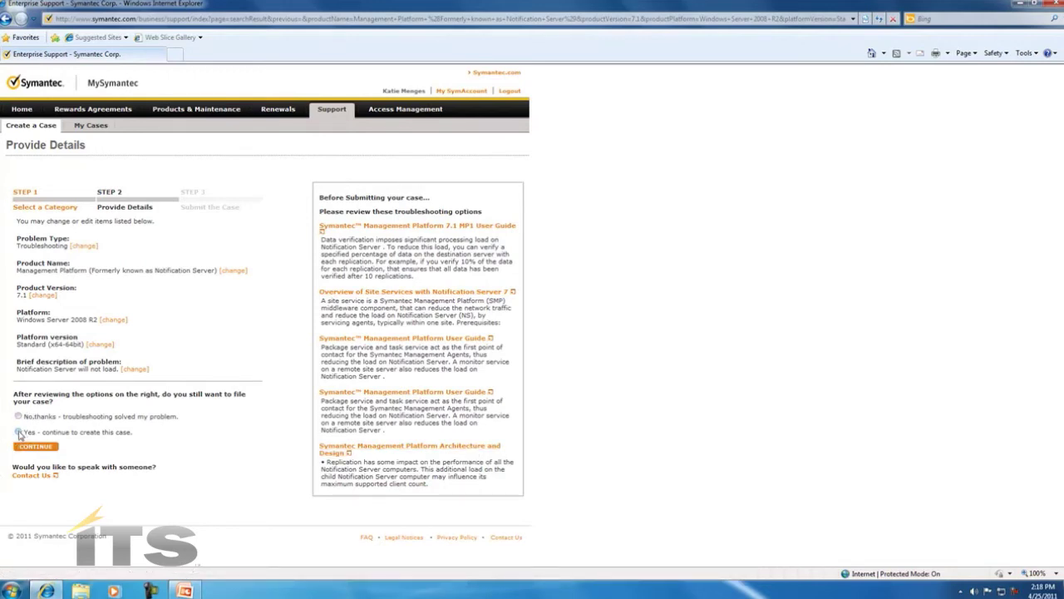
Confirm the case should still be created to reach the Step 3 Submit the Case form.
click(19, 432)
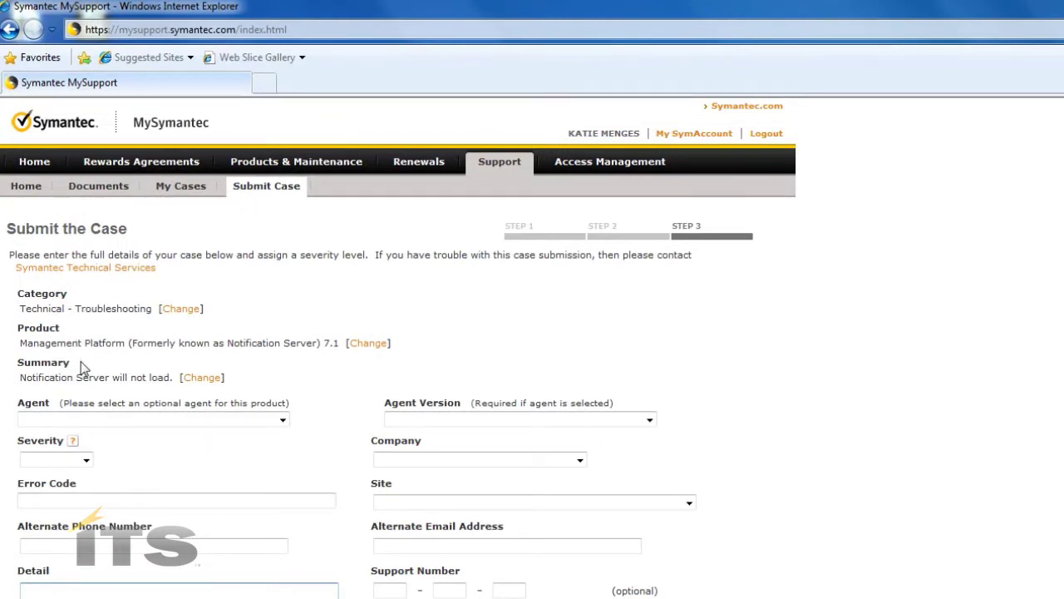
Leave the Agent dropdown unselected and set the case severity to 2 (Critical).
click(282, 419)
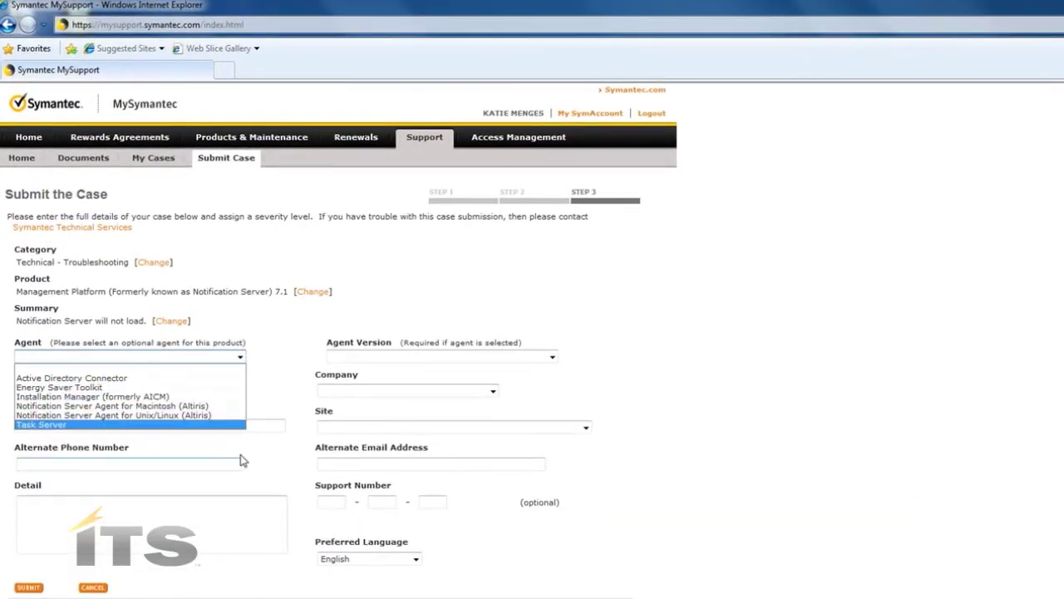
click(241, 460)
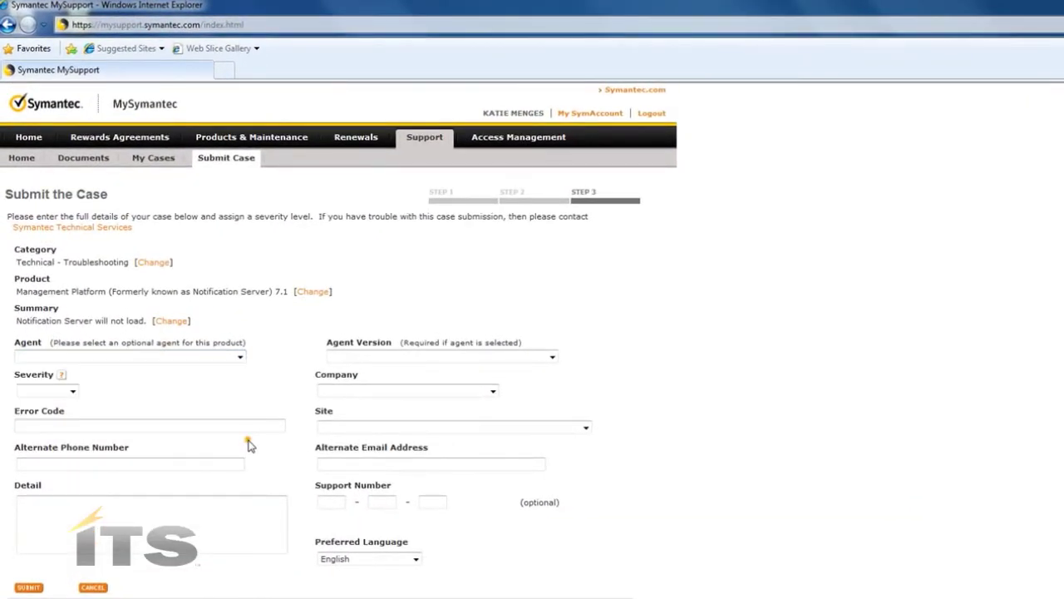
click(73, 392)
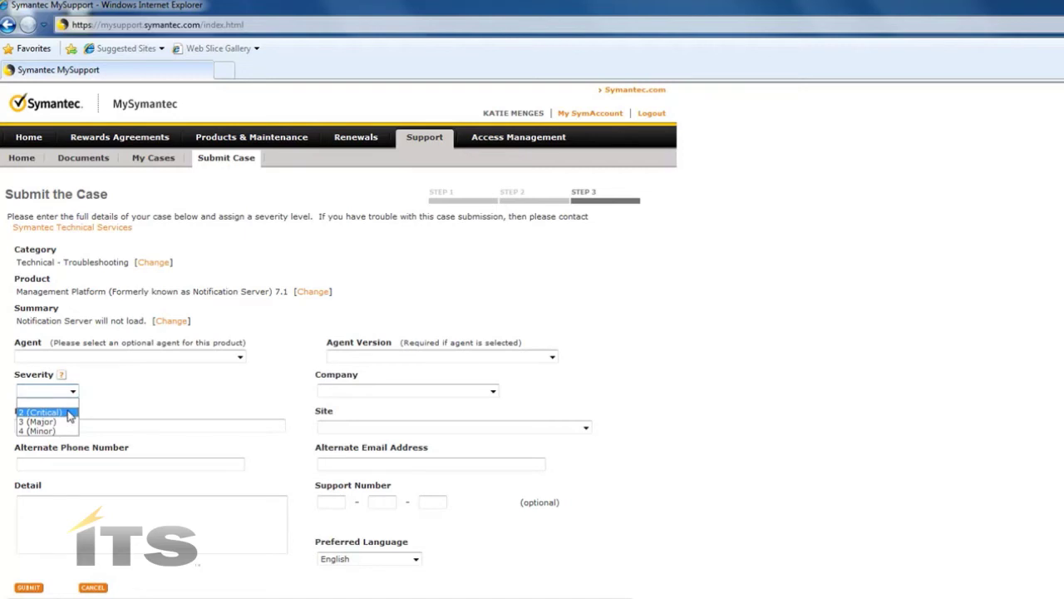
click(70, 413)
click(71, 424)
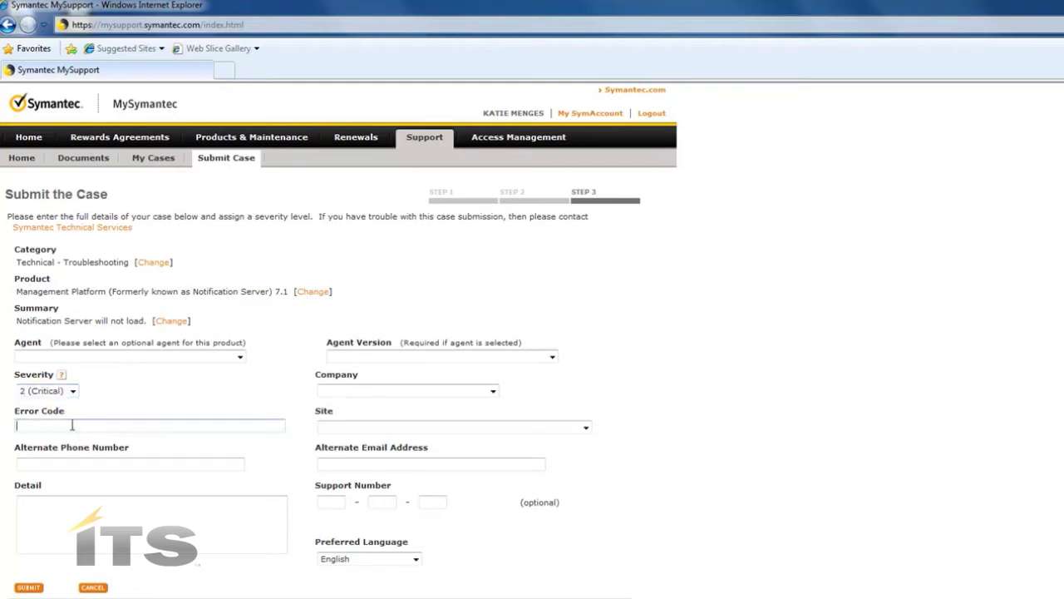
click(59, 463)
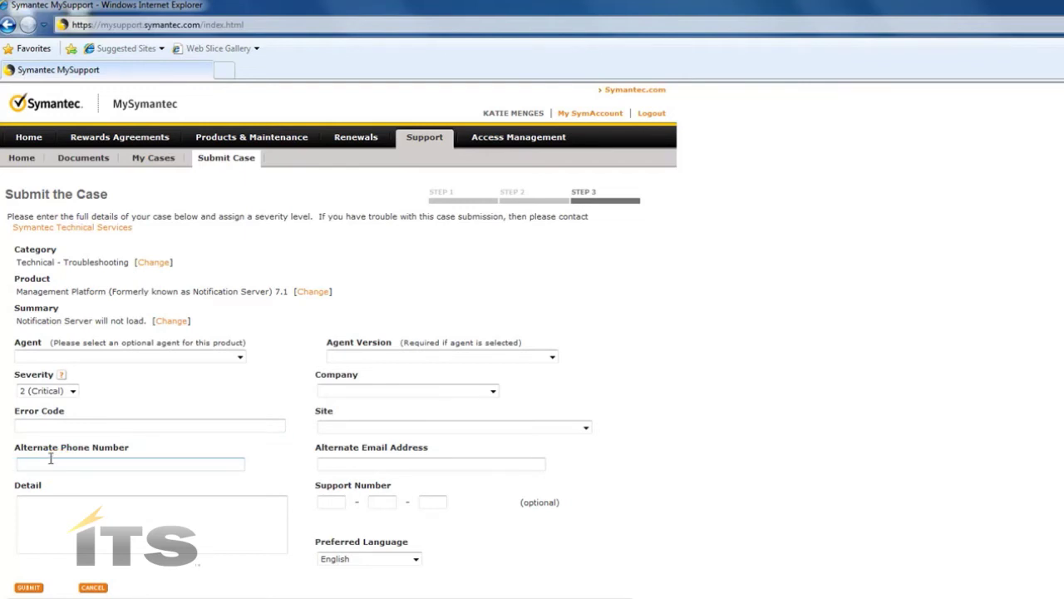
Enter an alternate phone number and a detail saying the Notification Server times out when loading.
click(174, 540)
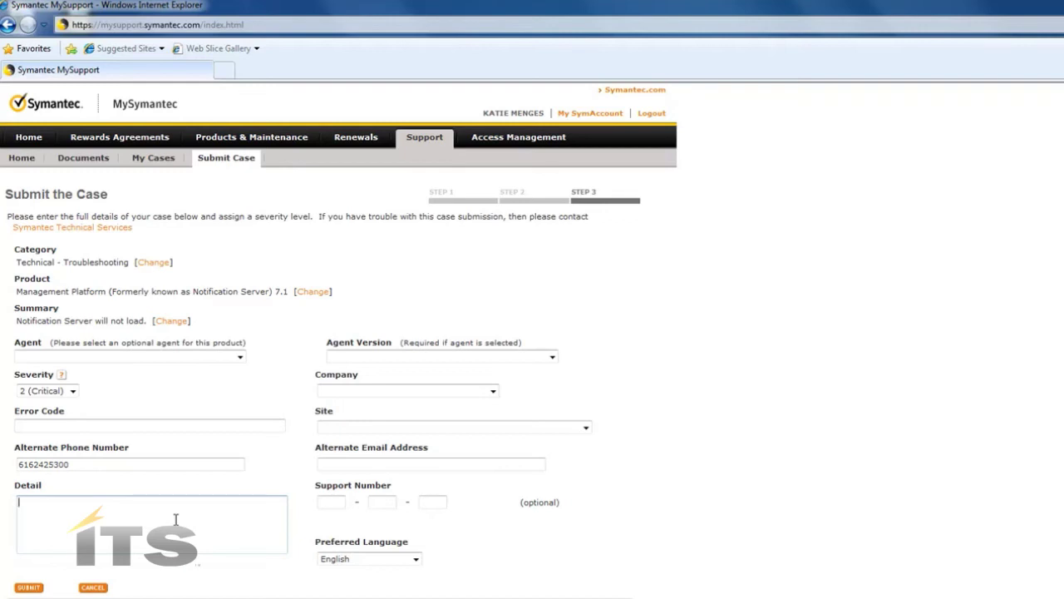
text(When I try to load the Notificat)
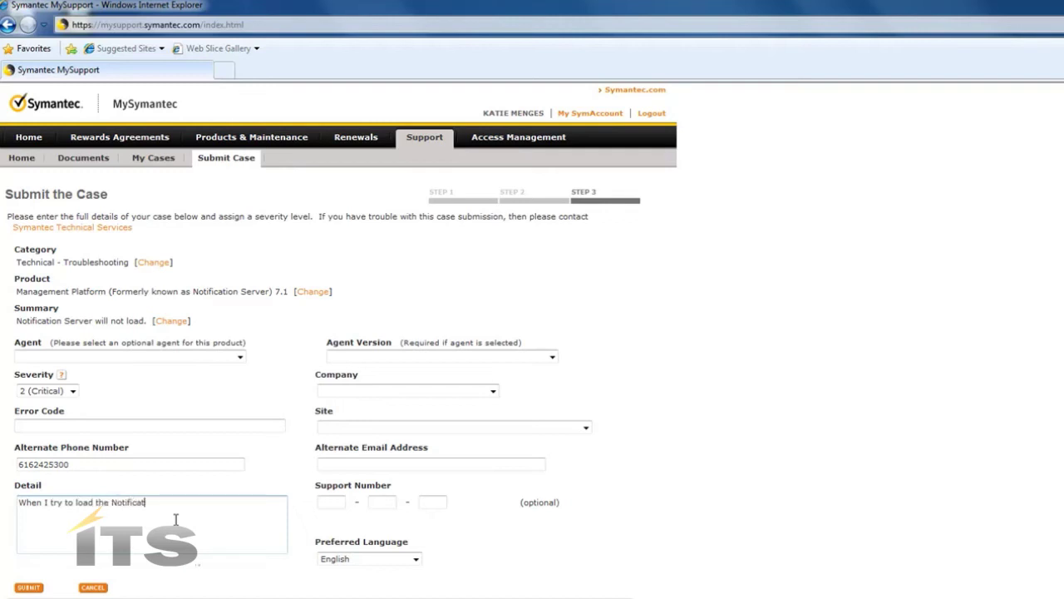
text(ion Server, it tim)
key(BackSpace)
key(BackSpace)
text(times out.)
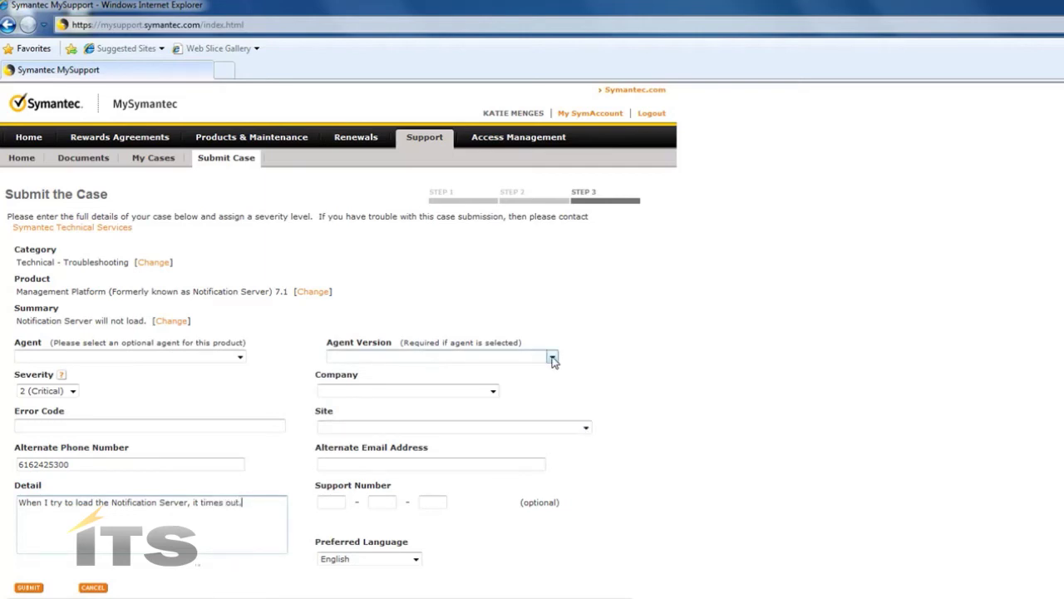
Set agent version 7.0, company ITS, and the company's site address.
click(553, 359)
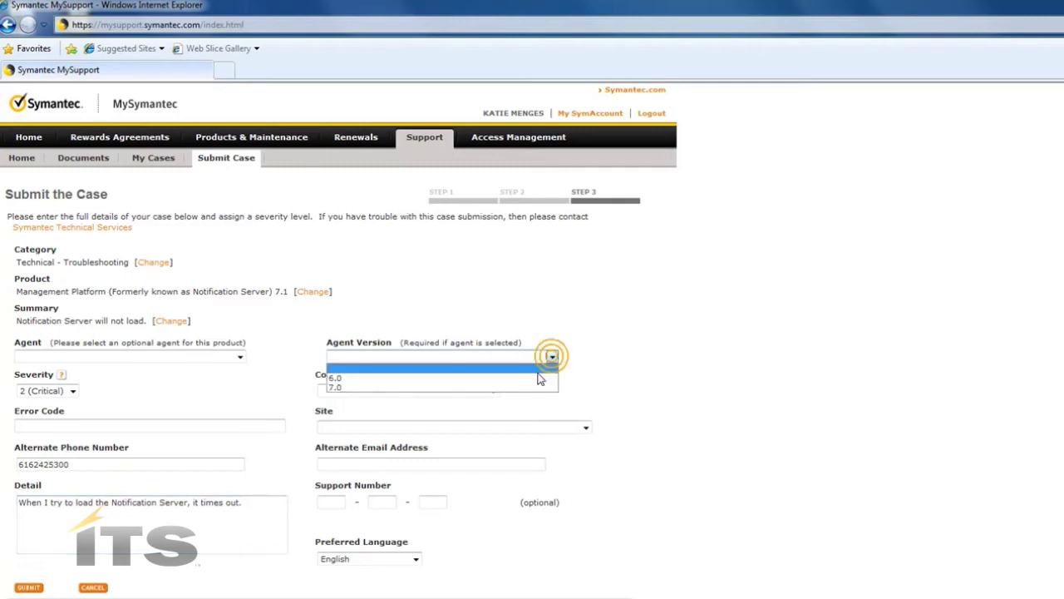
click(532, 374)
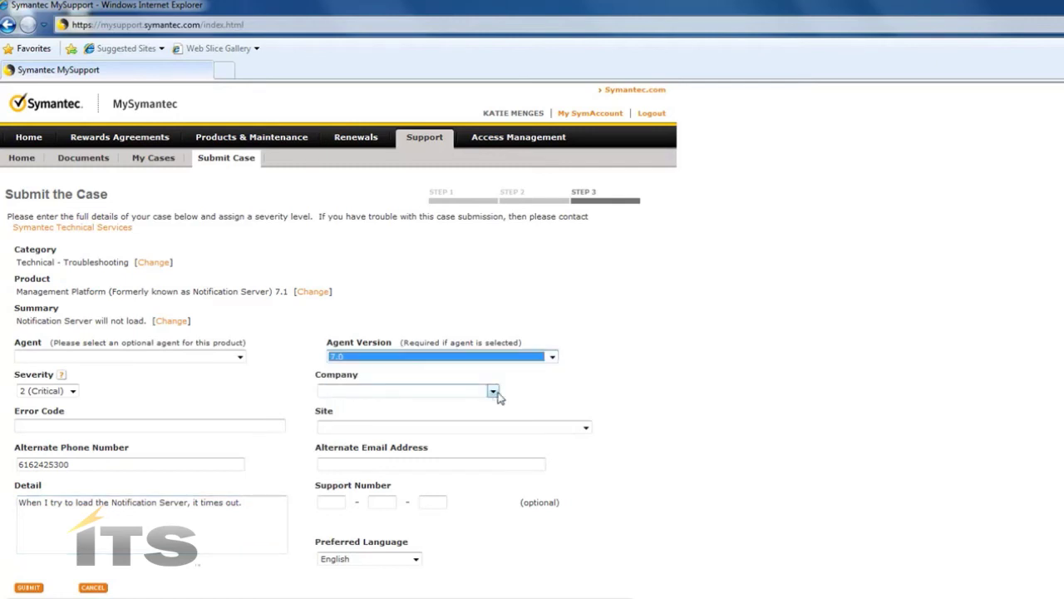
click(493, 391)
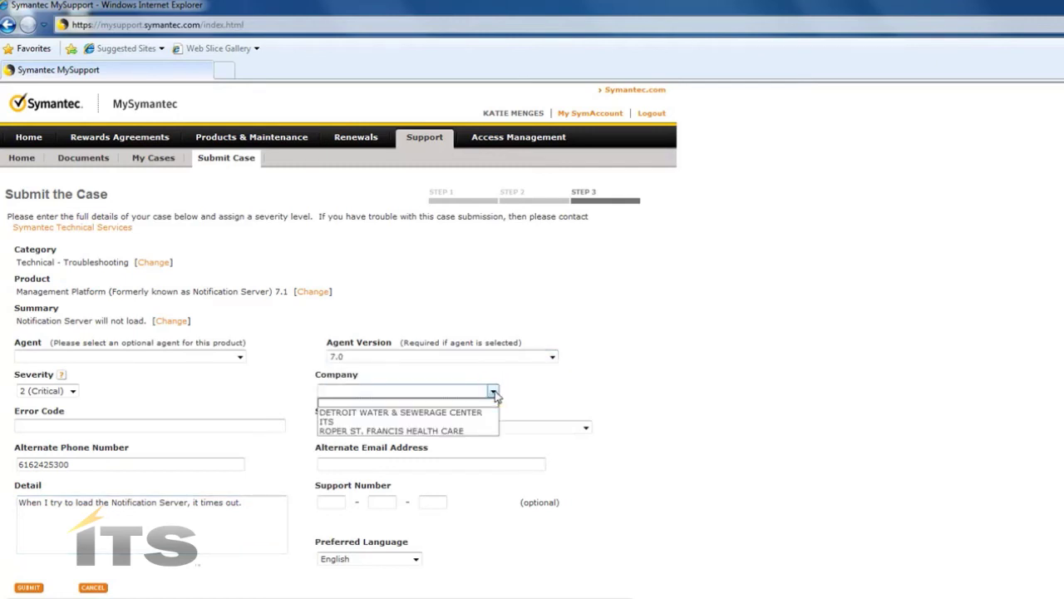
click(465, 422)
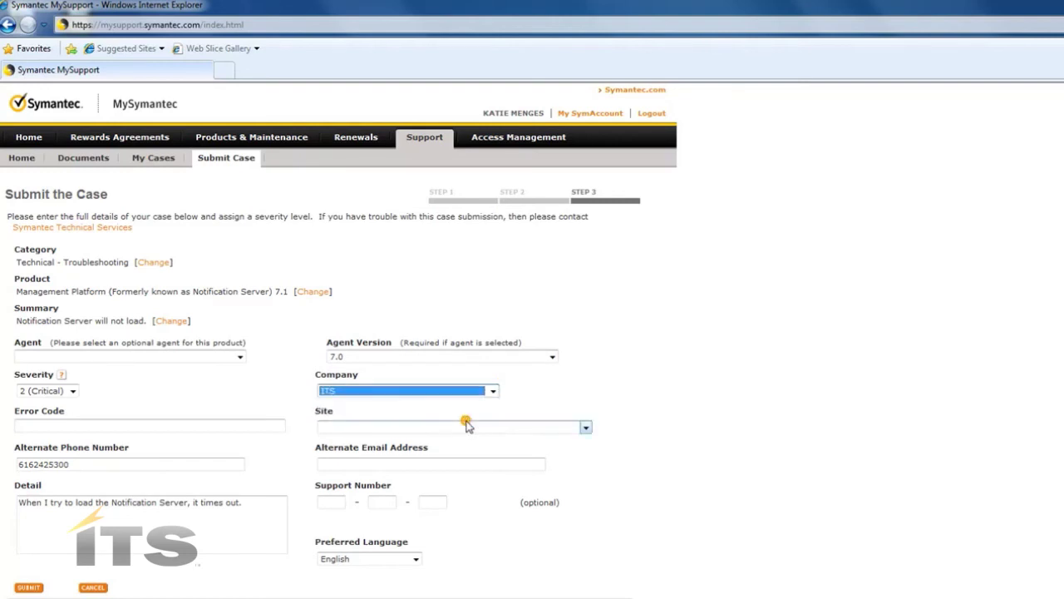
click(586, 427)
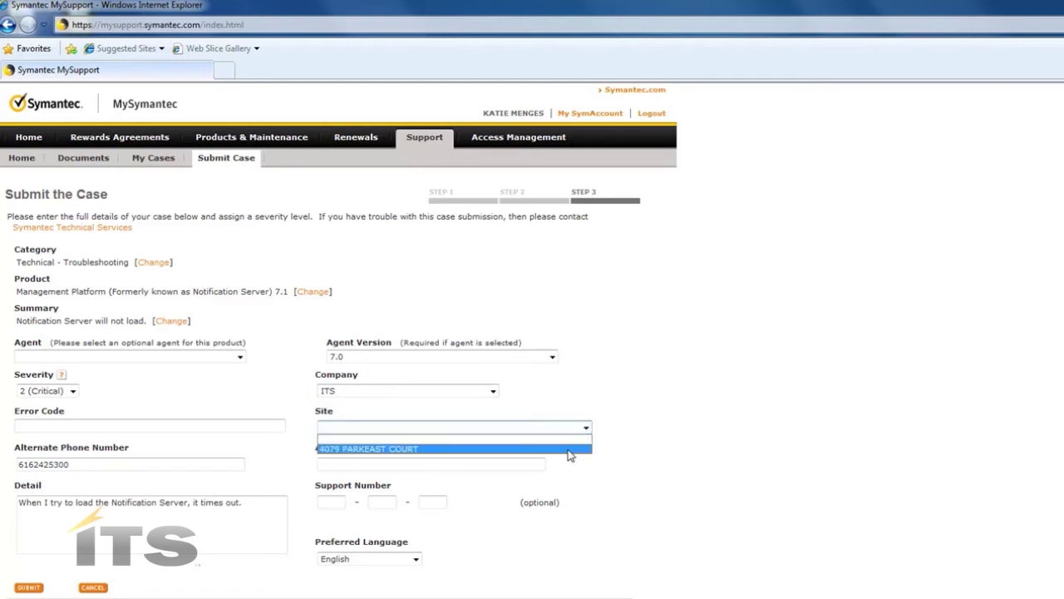
click(570, 450)
click(347, 464)
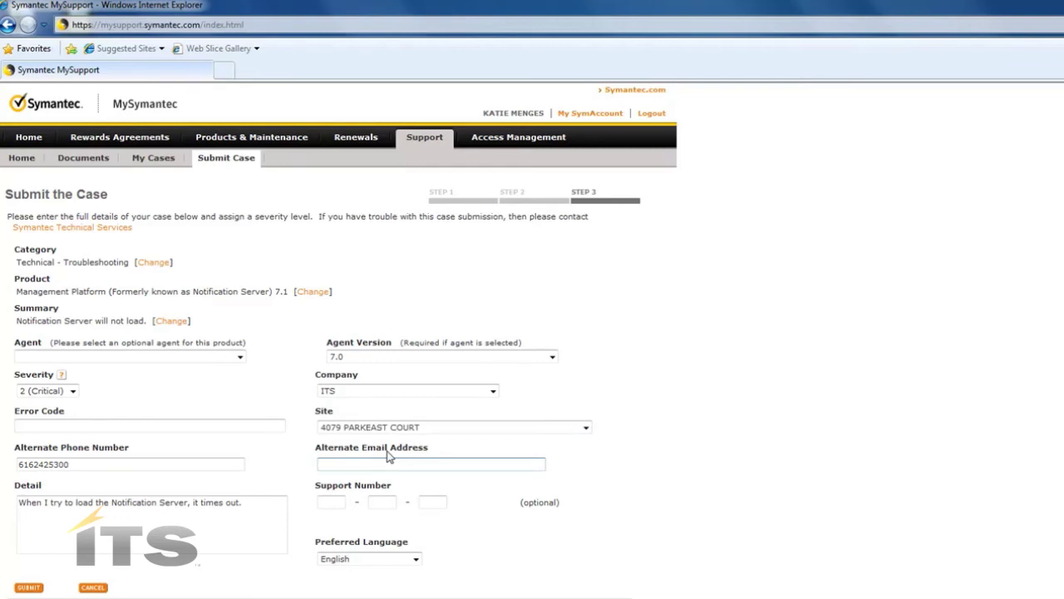
Enter the alternate contact e-mail address and keep English as the preferred language.
key(Tab)
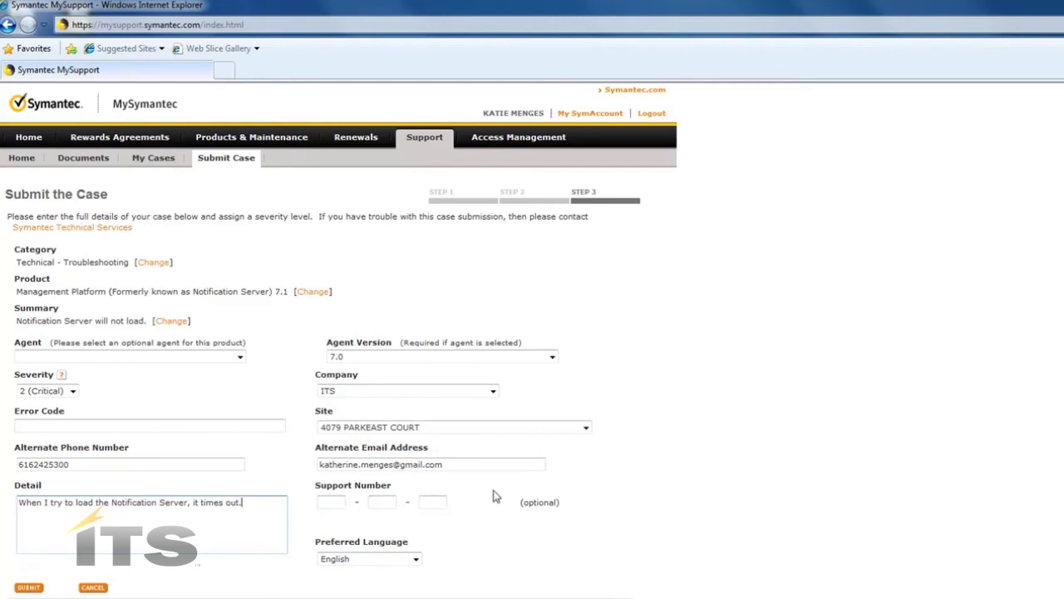
click(416, 560)
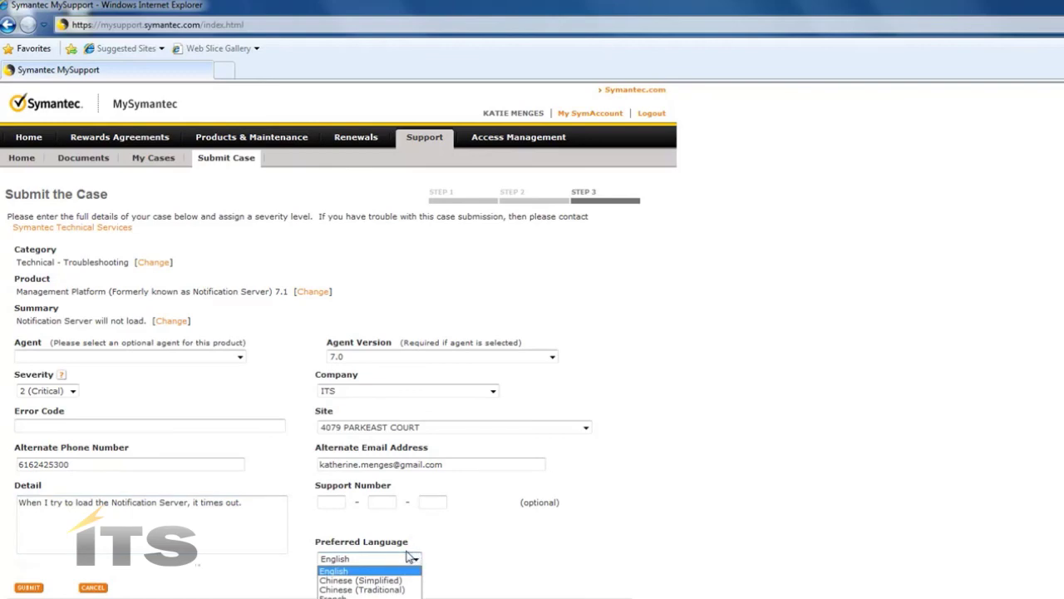
click(416, 559)
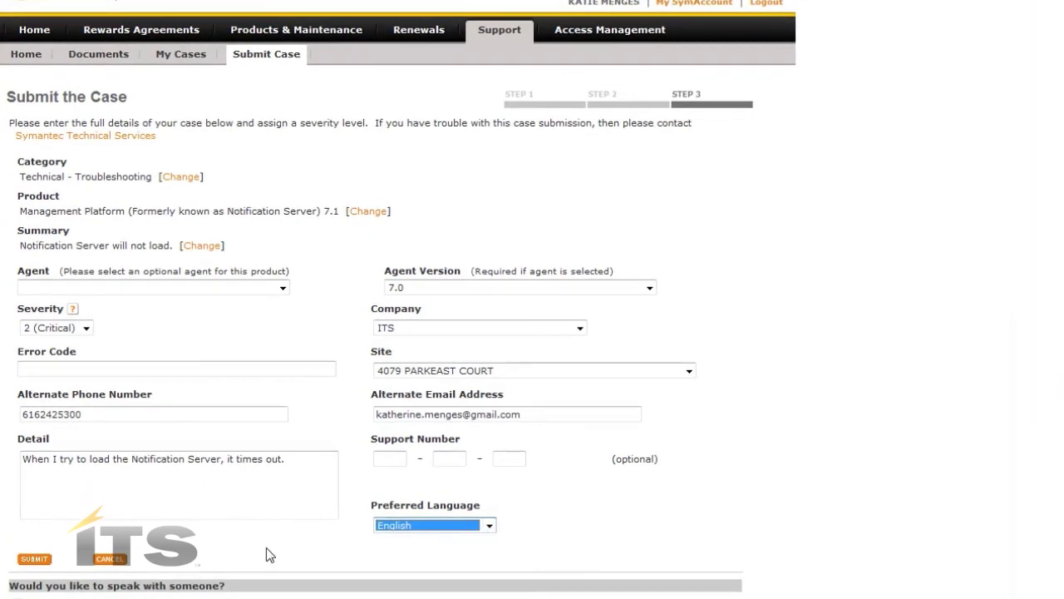